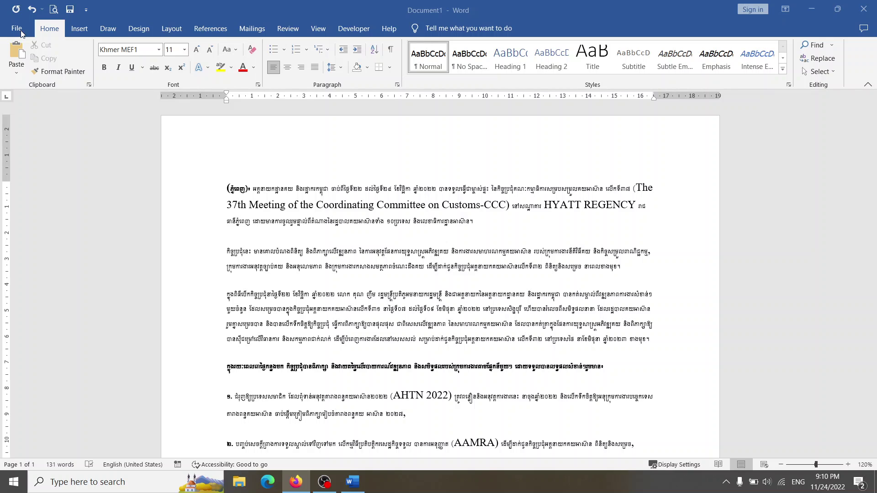
Step: Paste the copied Khmer news article into Document1 using a Paste dropdown option
left_click(16, 73)
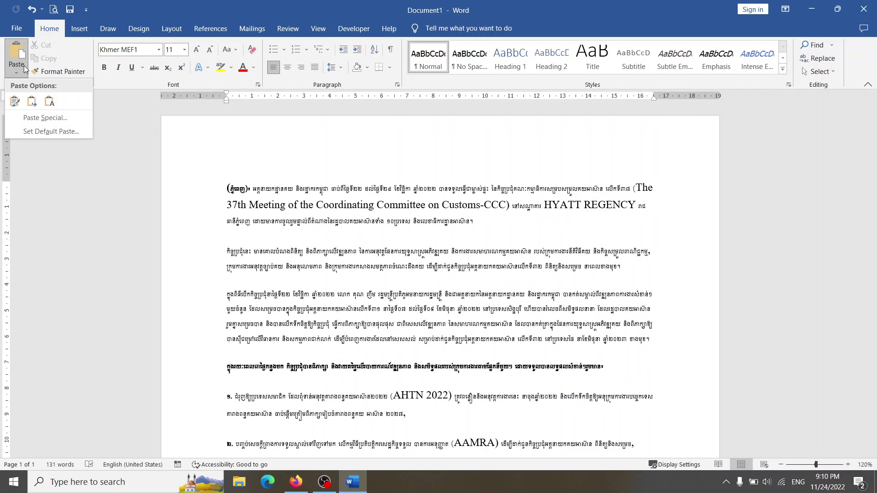
left_click(15, 75)
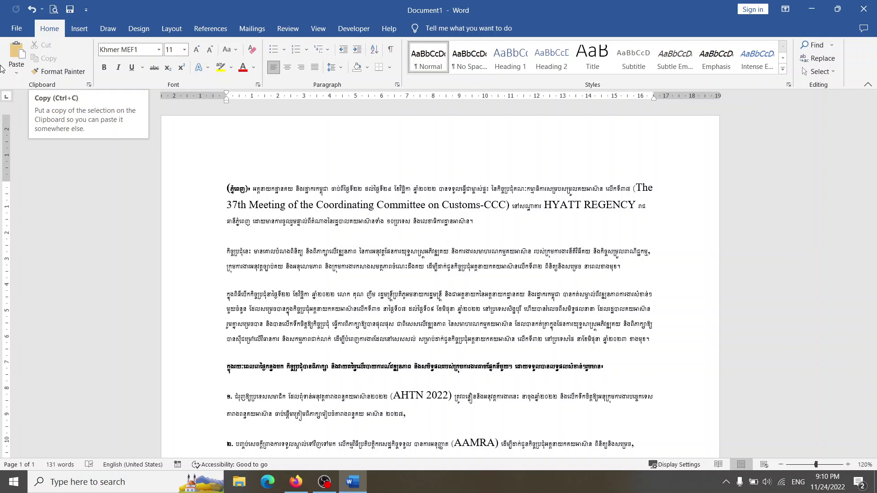
Step: Select the Khmer phrase that follows the bold opening dateline
left_click(273, 205)
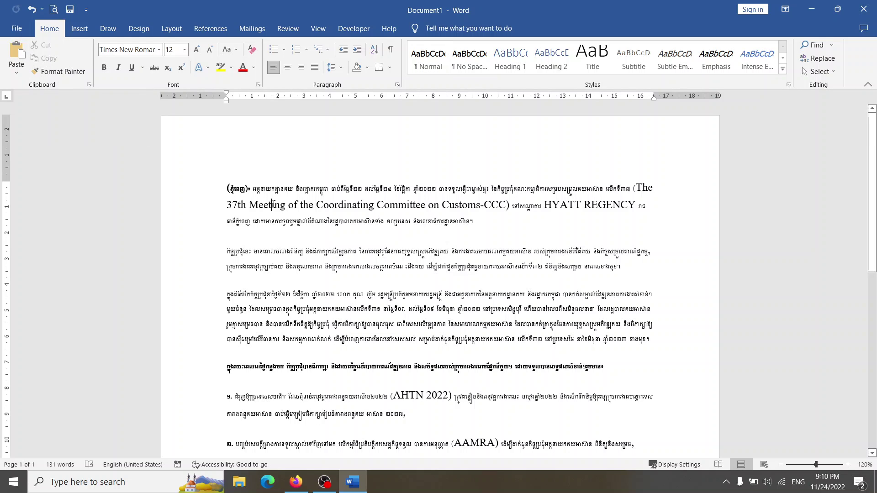
double_click(270, 189)
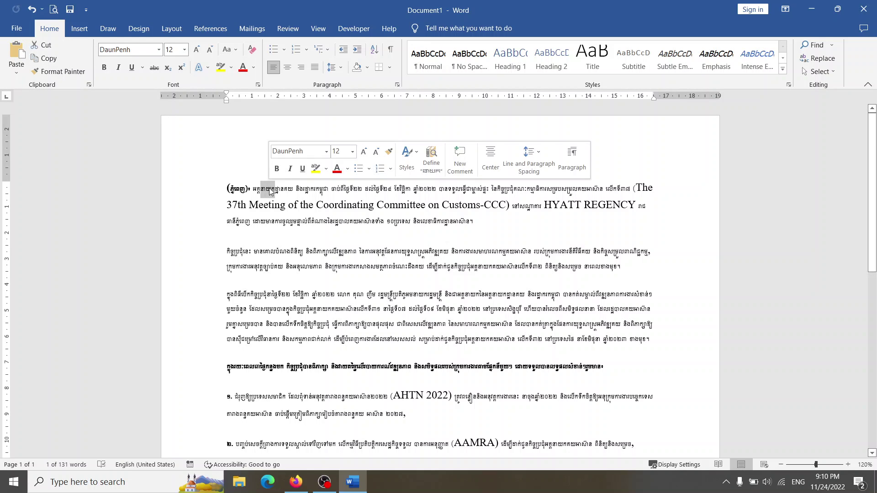
scroll(358, 241, "up", 2)
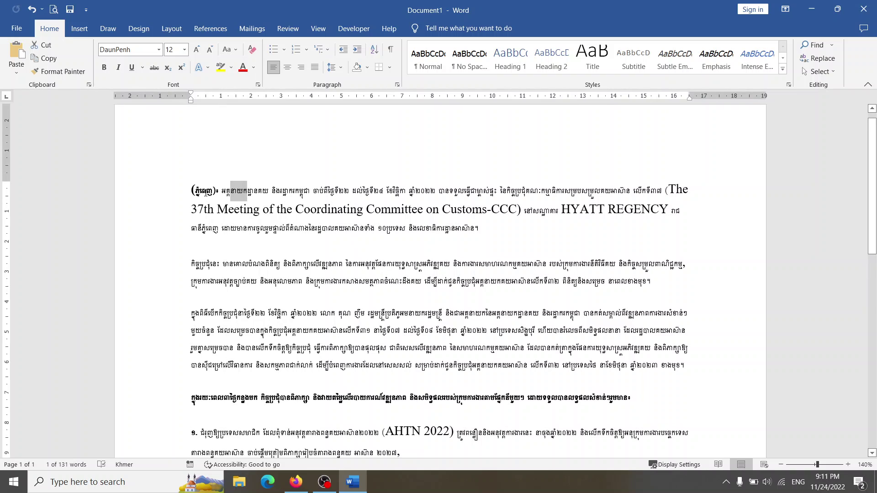
left_click(221, 190)
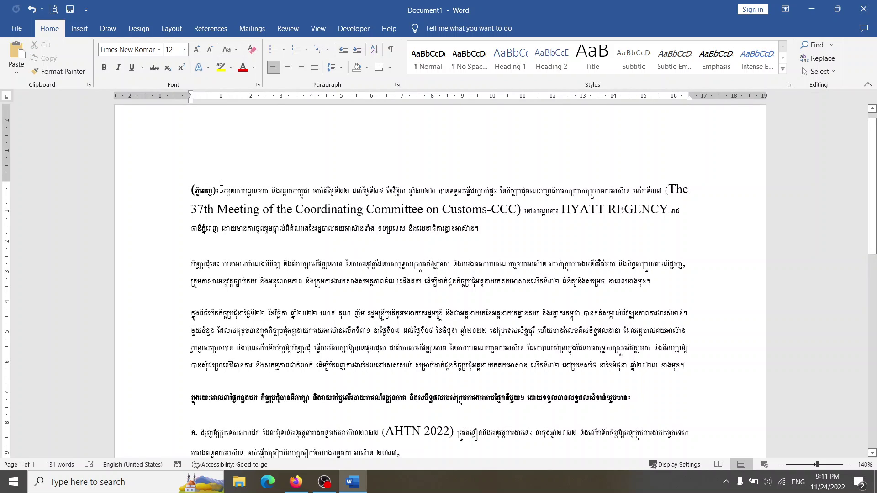
left_click_drag(222, 190, 269, 191)
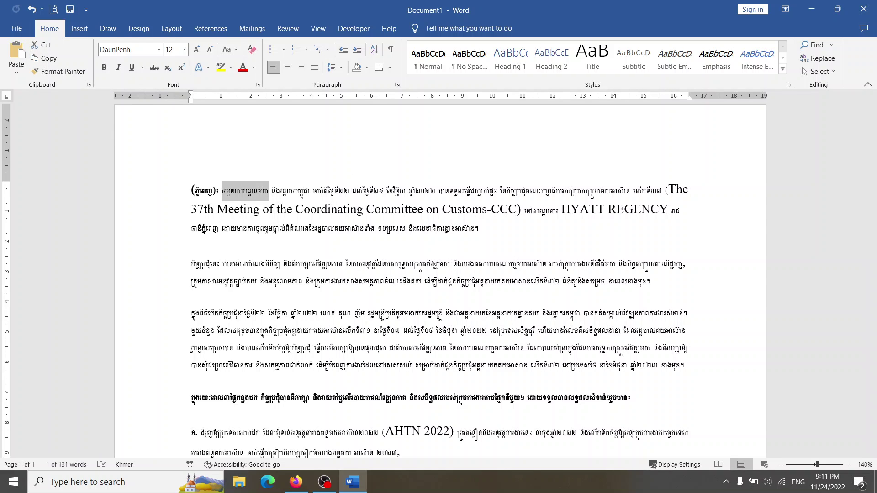
Step: Narrow the selection to the first Khmer word after the dateline and cut it
key("alt+Tab")
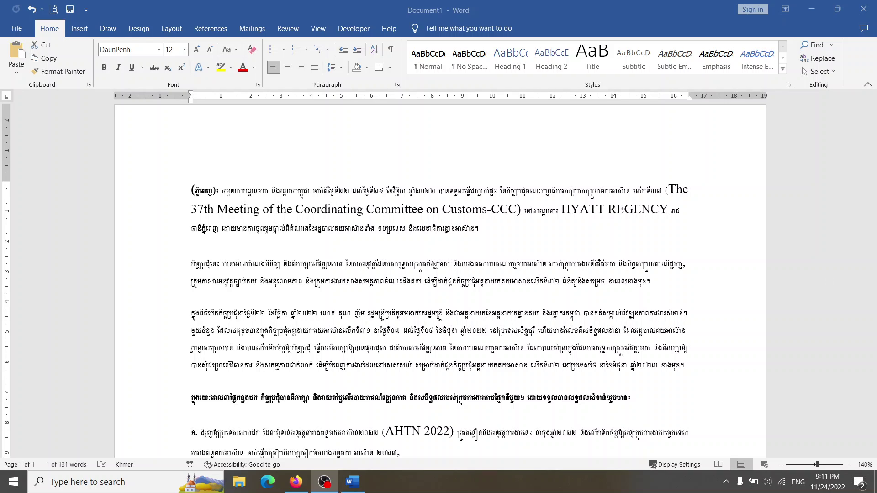
double_click(240, 191)
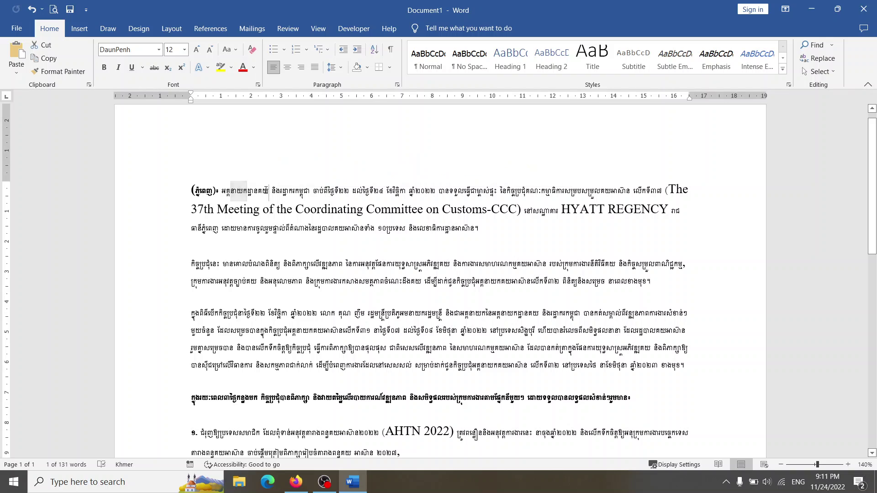
left_click_drag(269, 192, 225, 190)
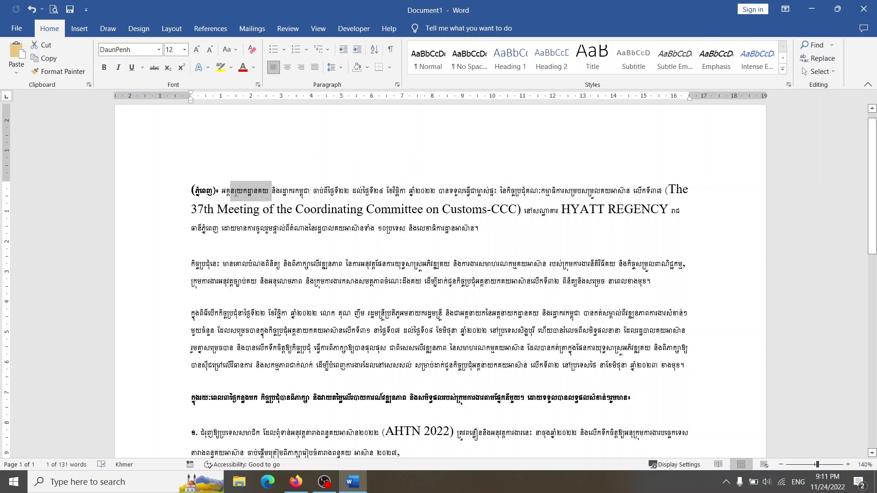
left_click_drag(224, 190, 224, 191)
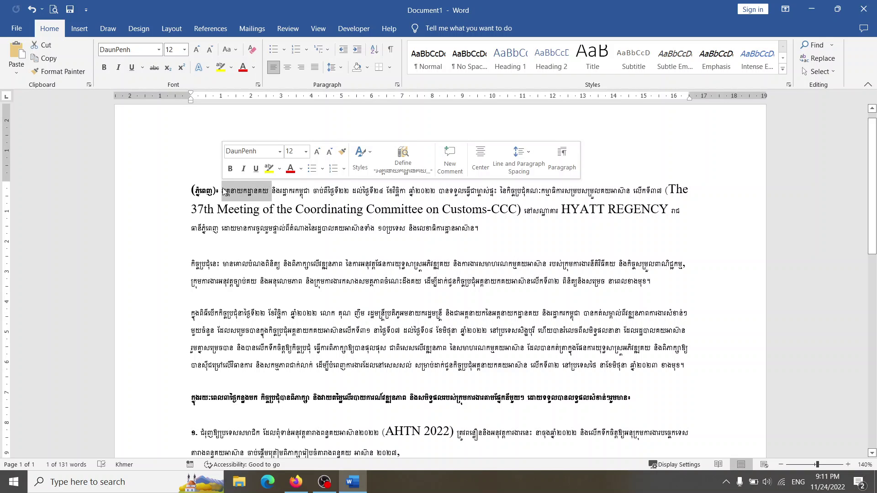
left_click(224, 190)
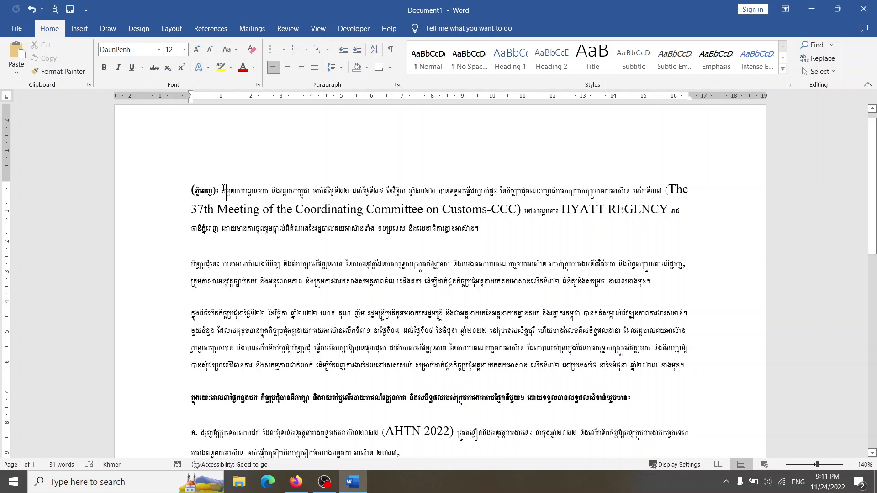
key("shift+Right")
key("shift+Right")
key("shift+Right")
key("shift+Right")
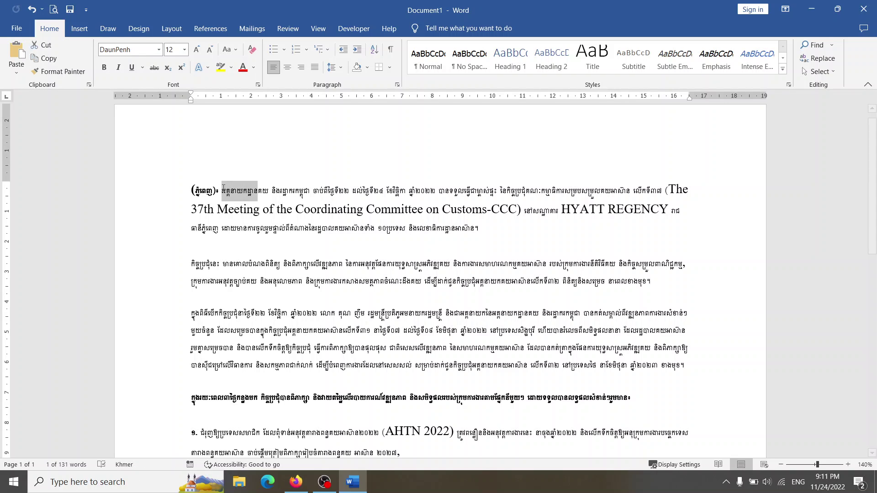
key("shift+Right")
key("shift+Right")
key("ctrl+c")
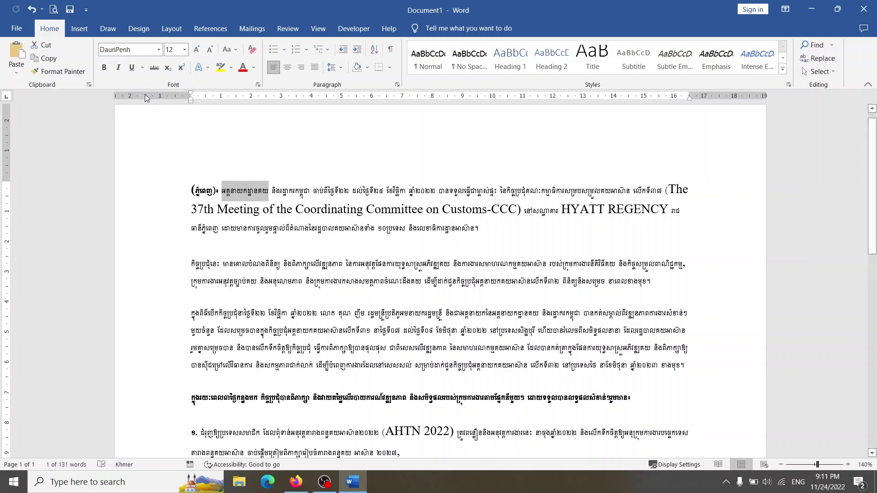
left_click(39, 46)
Step: Cut the selected Khmer word and paste it at the end of line three
left_click(39, 46)
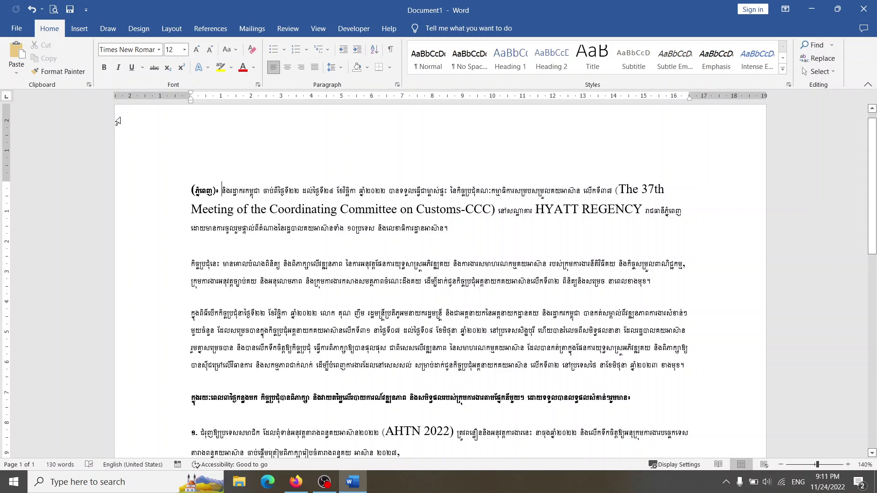
left_click(448, 231)
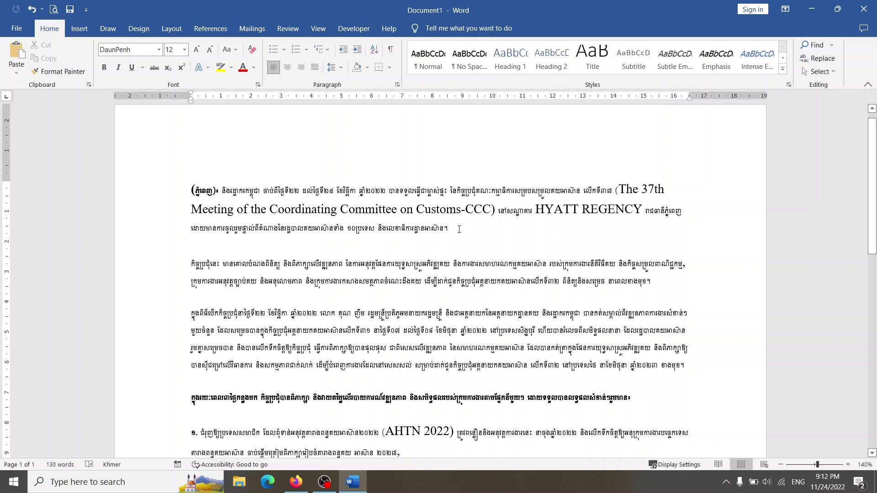
key("ctrl+v")
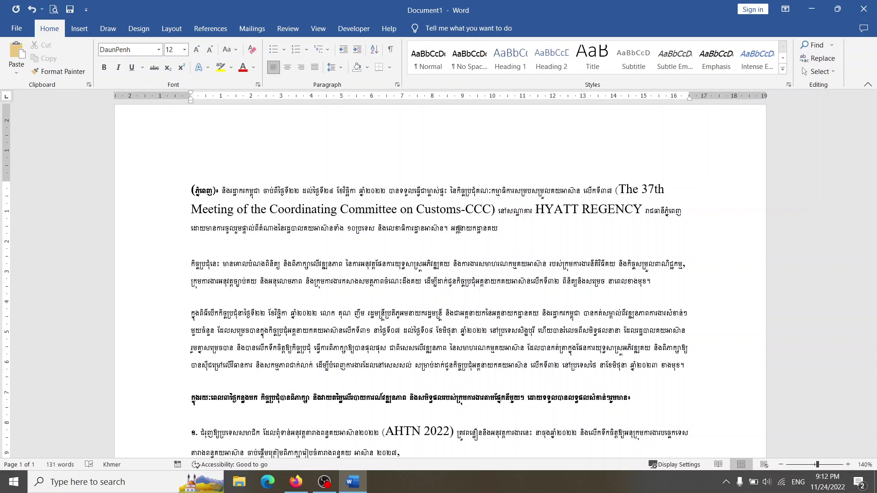
Step: Delete the misplaced word from line three and paste it right after the dateline
double_click(475, 231)
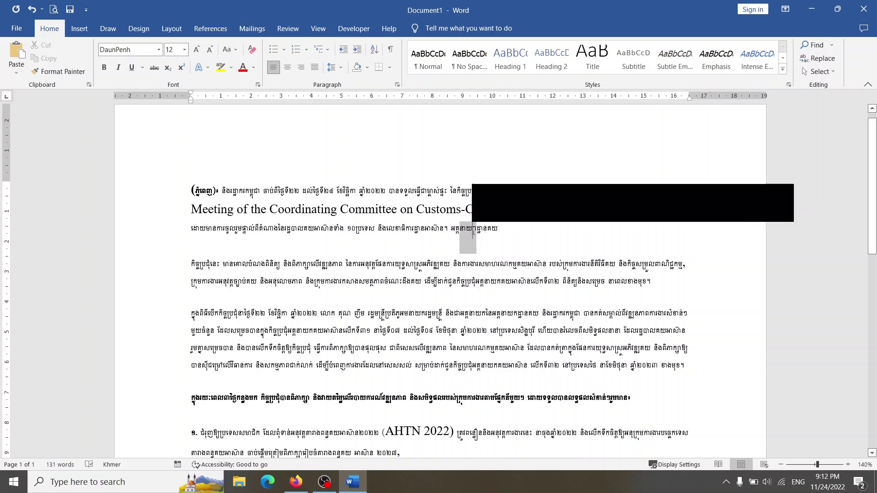
key("Right")
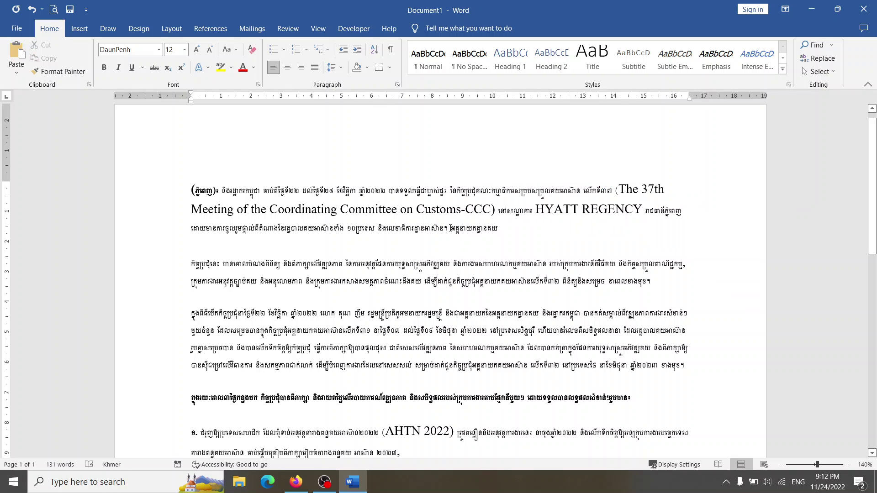
double_click(451, 227)
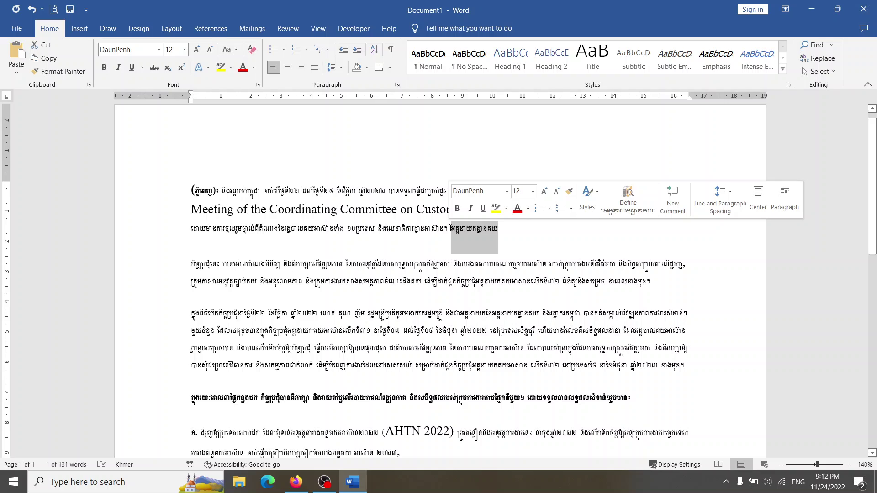
key("Delete")
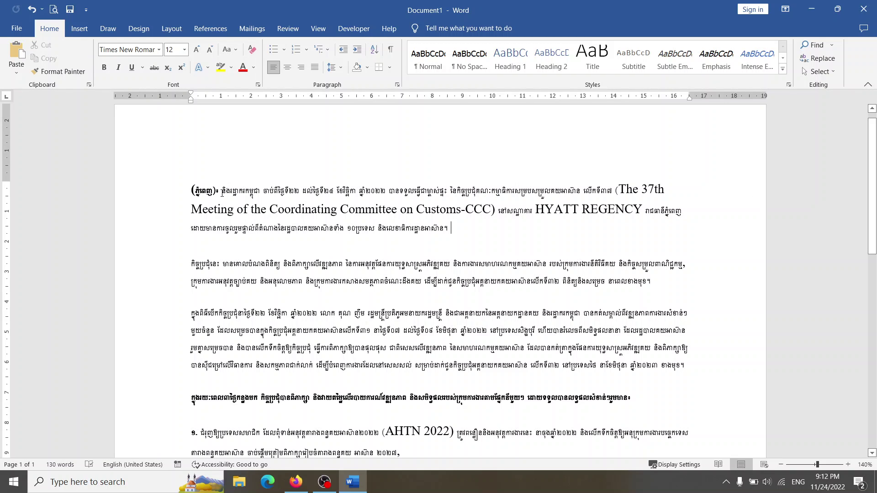
left_click(223, 191)
key("ctrl+v")
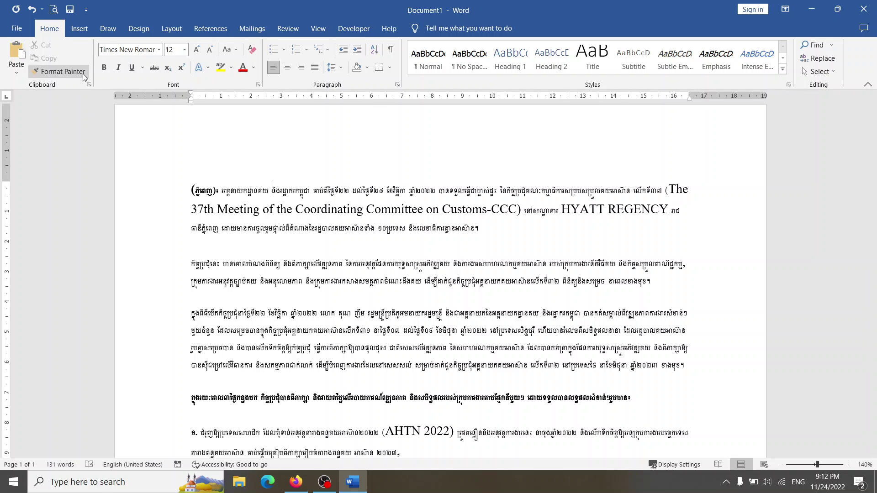
Step: Copy the entire opening dateline paragraph, then add a blank paragraph after it
right_click(251, 191)
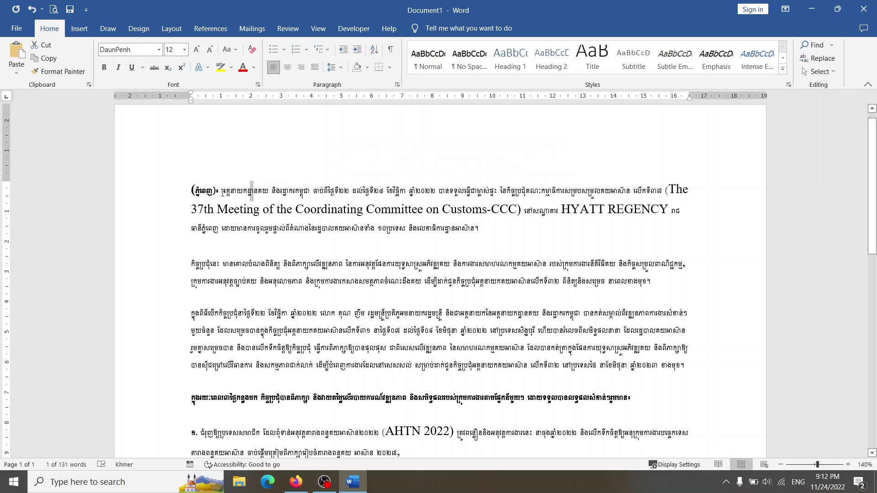
left_click_drag(190, 191, 476, 239)
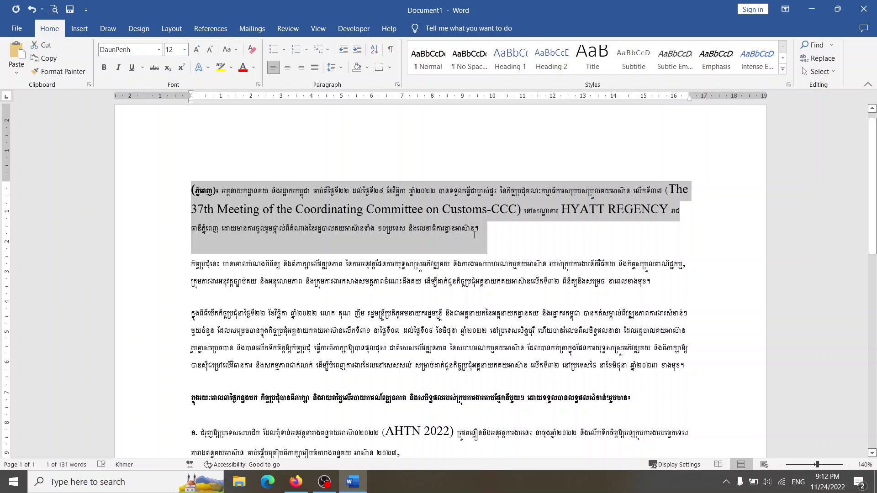
left_click(471, 230)
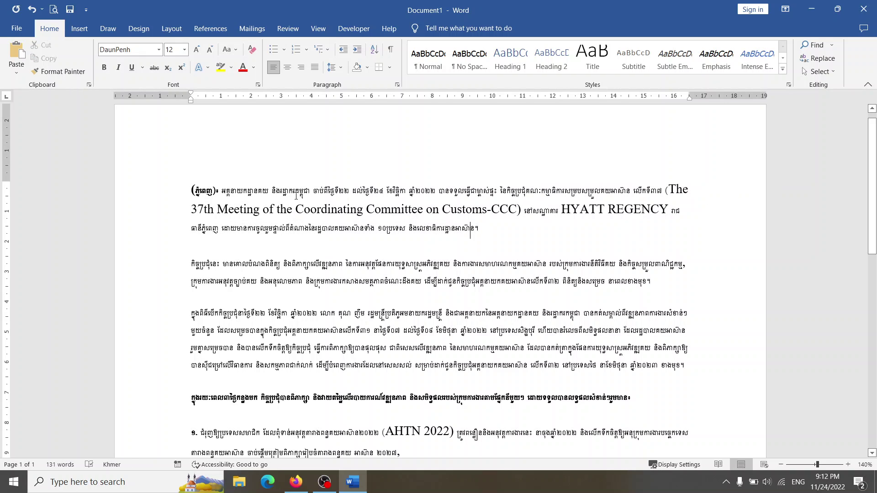
left_click(192, 190)
left_click_drag(192, 190, 482, 231)
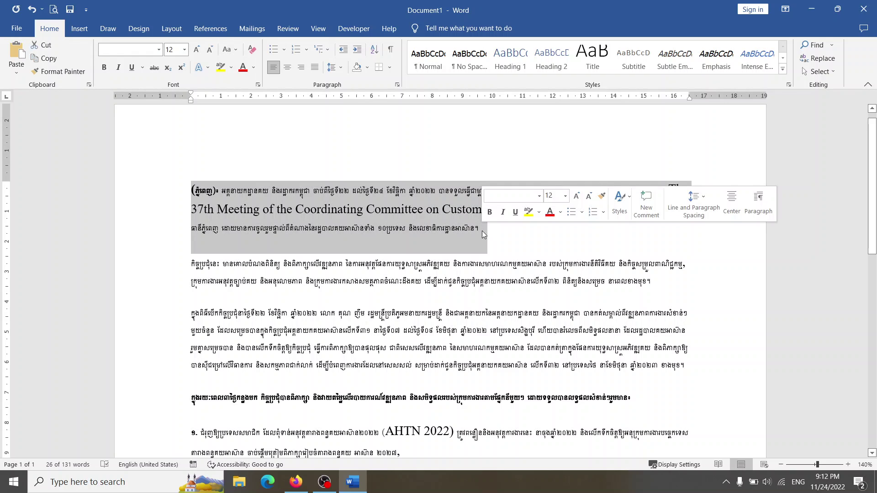
left_click(54, 57)
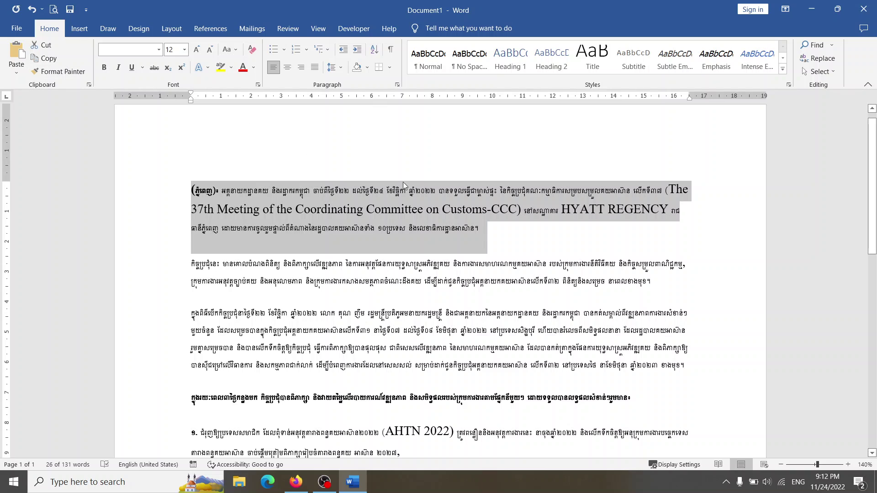
left_click(495, 239)
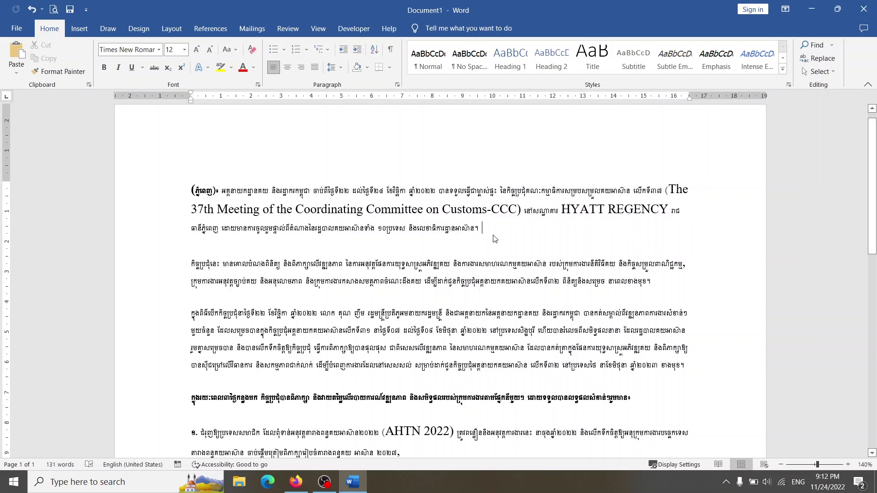
key("Return")
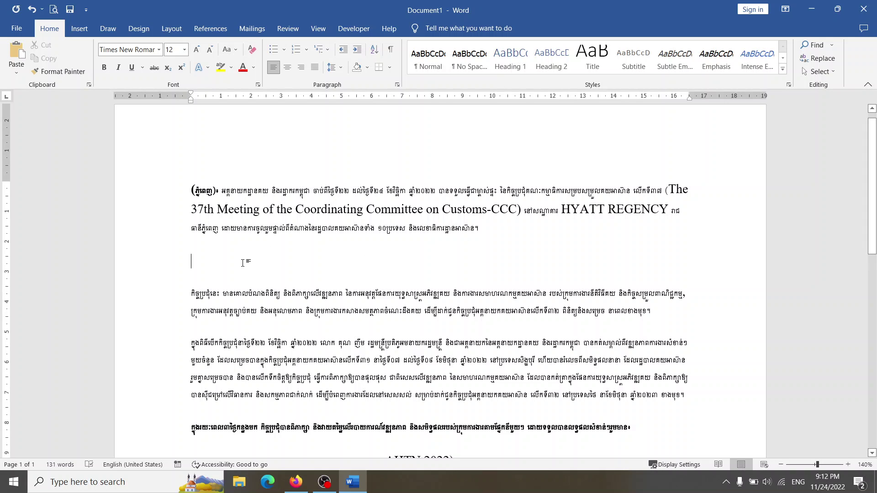
Step: Paste the copied paragraph onto the empty line, check the paste options, and select the duplicate
left_click(12, 55)
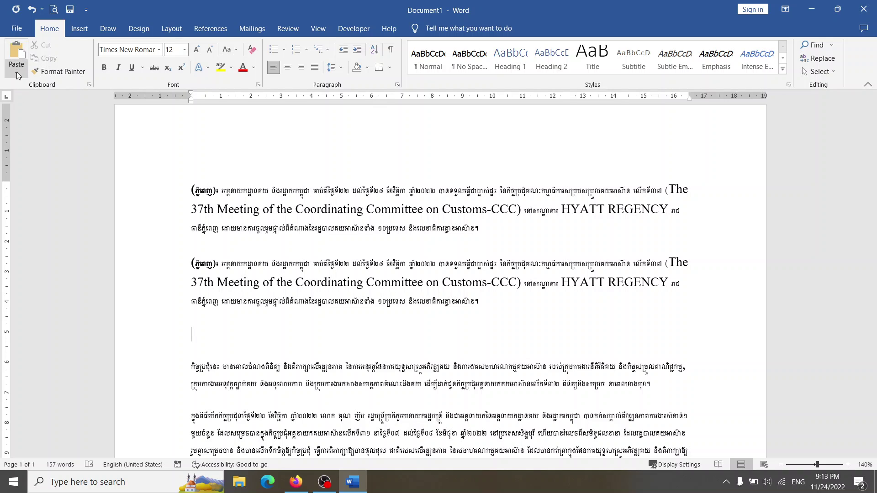
left_click(17, 73)
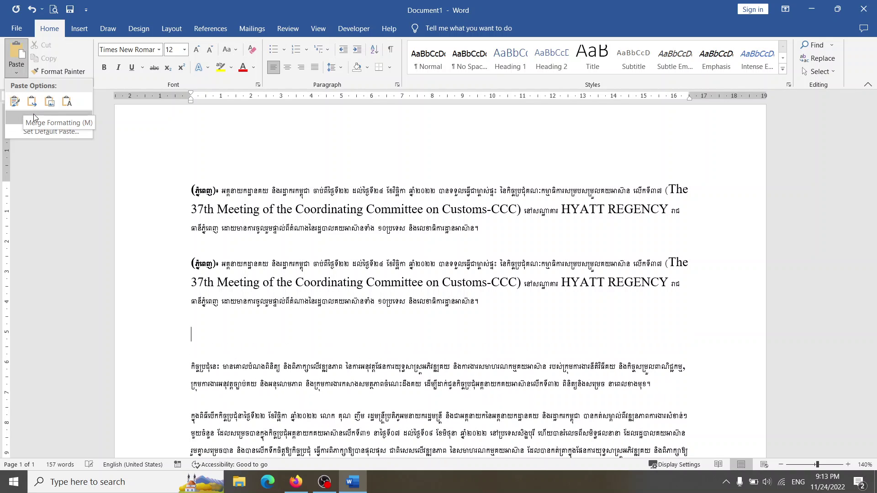
left_click(293, 305)
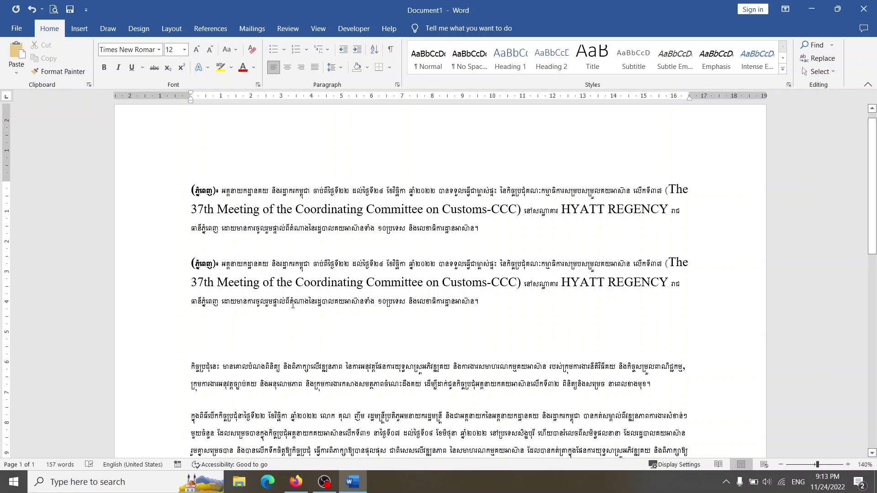
mouse_move(511, 315)
left_mouse_down()
mouse_move(207, 267)
mouse_move(481, 300)
left_mouse_up()
left_click(195, 263)
Step: Delete the duplicated opening paragraph from the article
key("Delete")
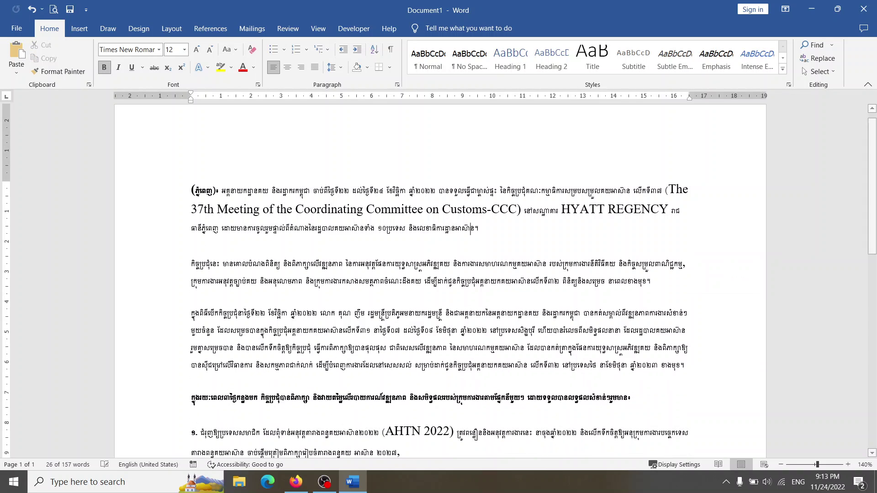
scroll(413, 251, "down", 1)
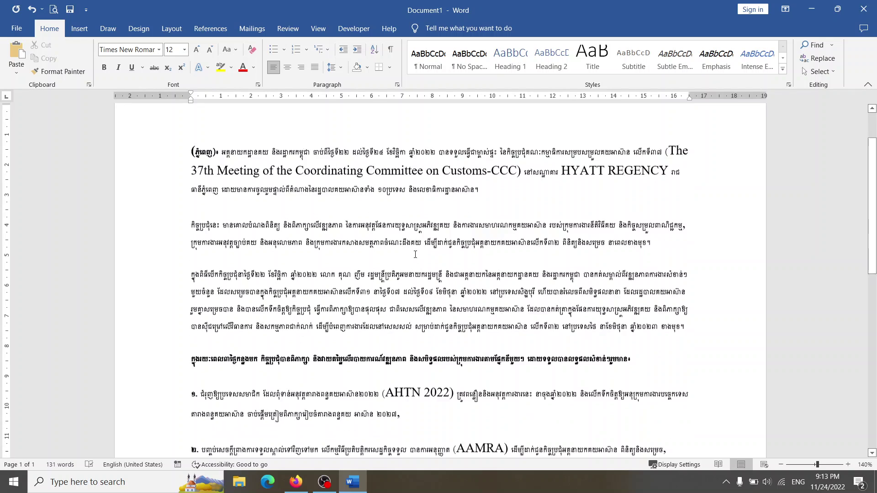
scroll(413, 250, "down", 4)
scroll(348, 252, "up", 5)
left_click(295, 245)
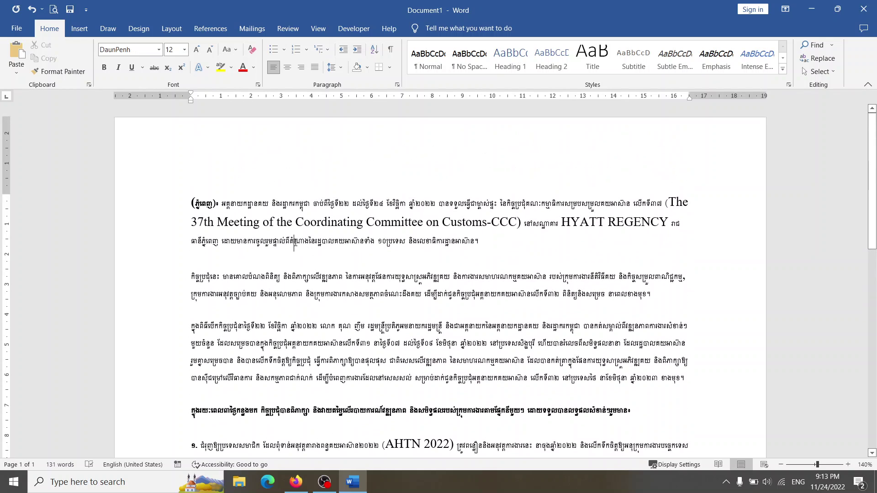
Step: Select the whole document and set its font to Khmer OS Siemreap
key("ctrl+a")
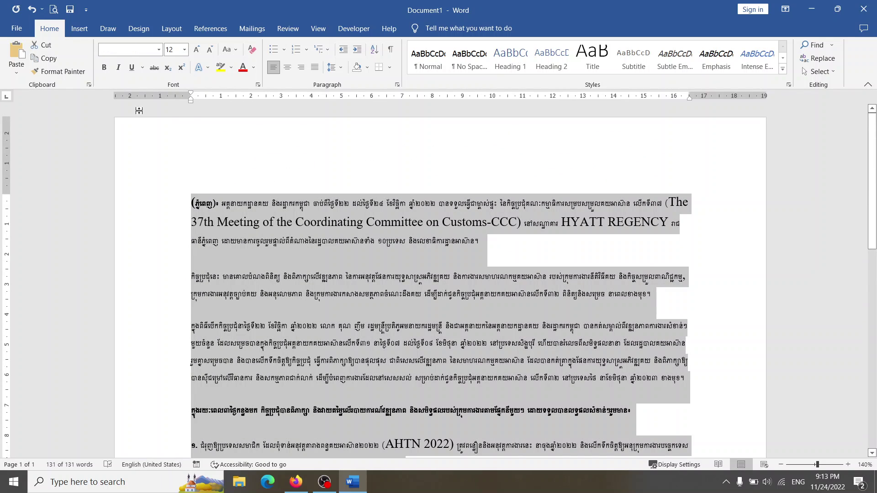
left_click(116, 51)
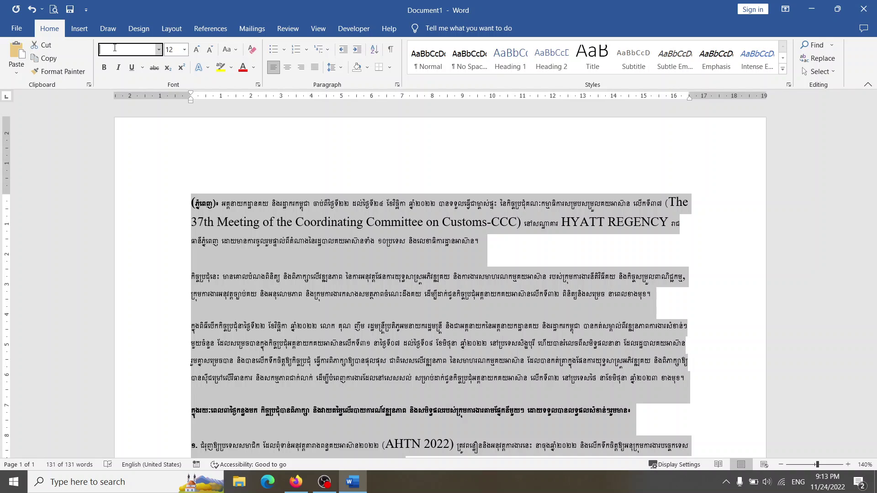
key("alt+shift")
type("កហមេរ")
key("BackSpace")
key("BackSpace")
key("BackSpace")
key("alt+shift")
type("Khmer OS Siemreap")
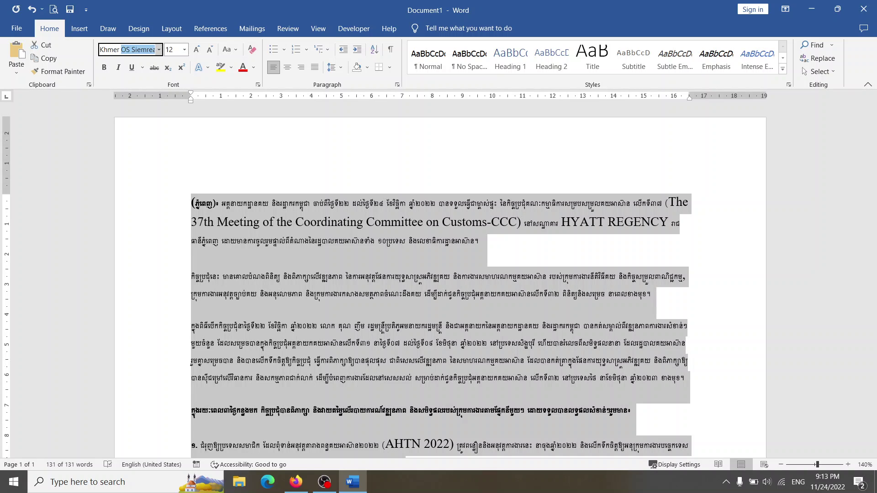
key("Return")
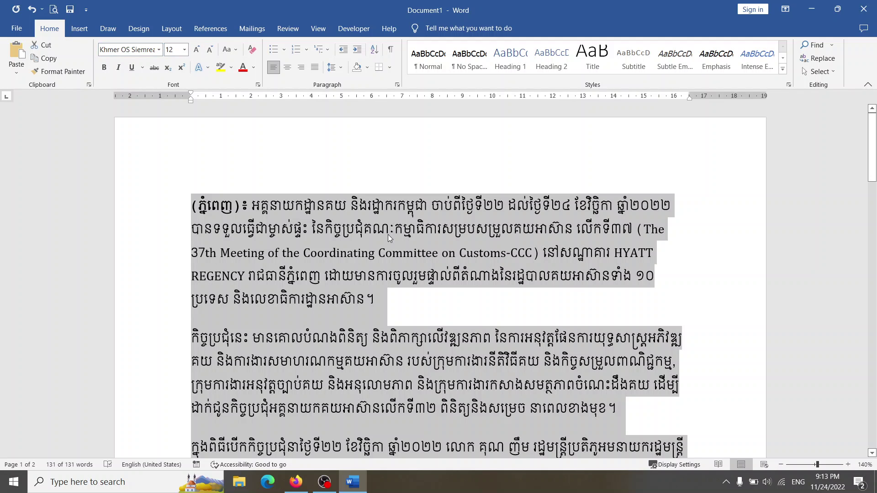
Step: Select all of the article text and apply Justify alignment, then deselect
left_click(434, 276)
scroll(434, 276, "down", 3)
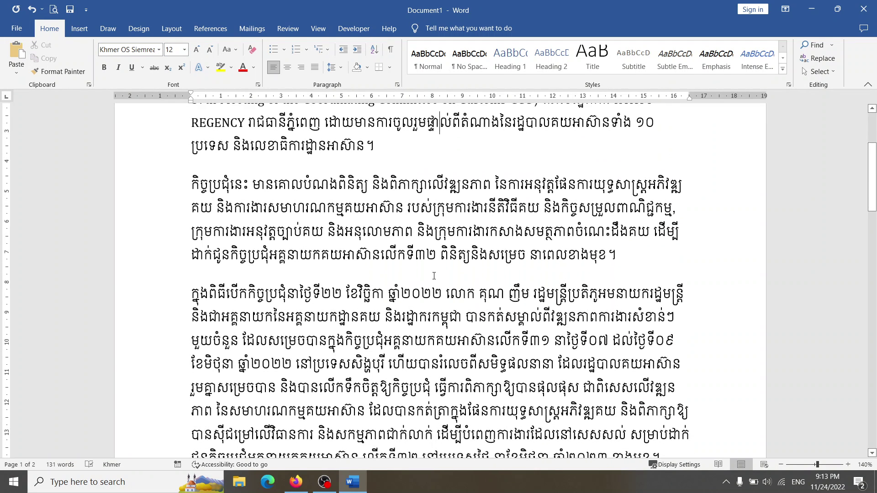
scroll(434, 276, "up", 3)
scroll(434, 276, "down", 1)
left_click(250, 222)
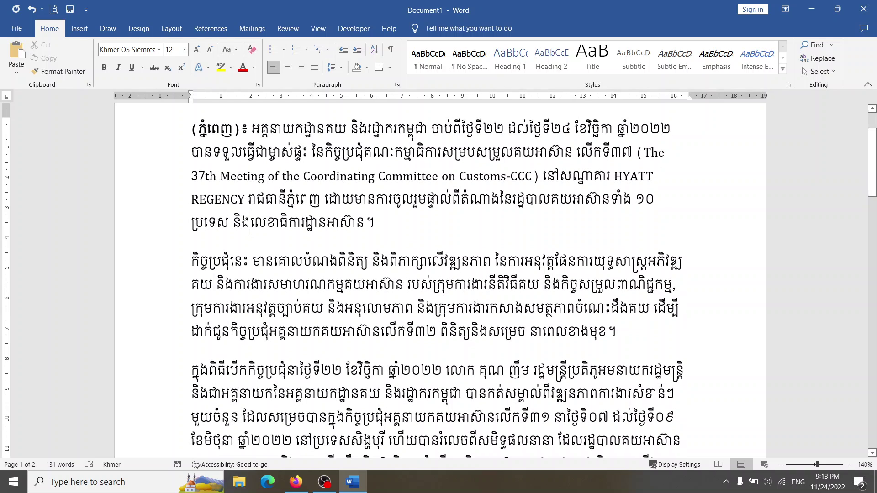
key("ctrl+a")
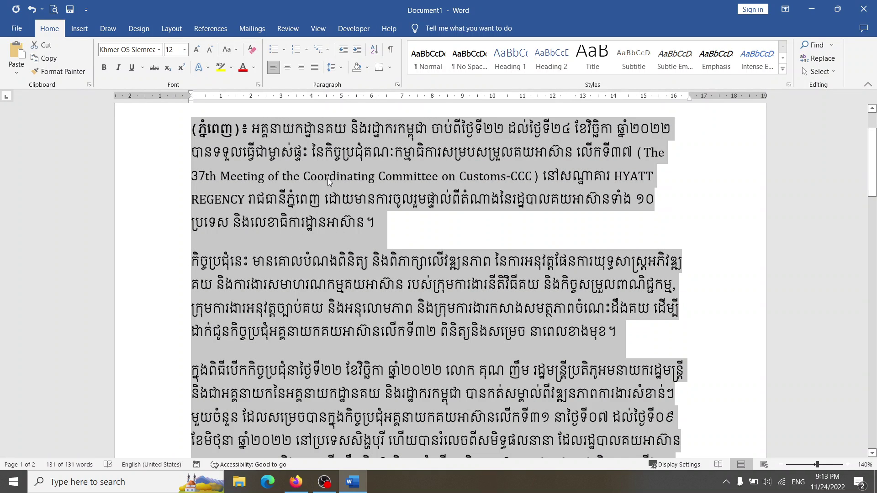
left_click(314, 69)
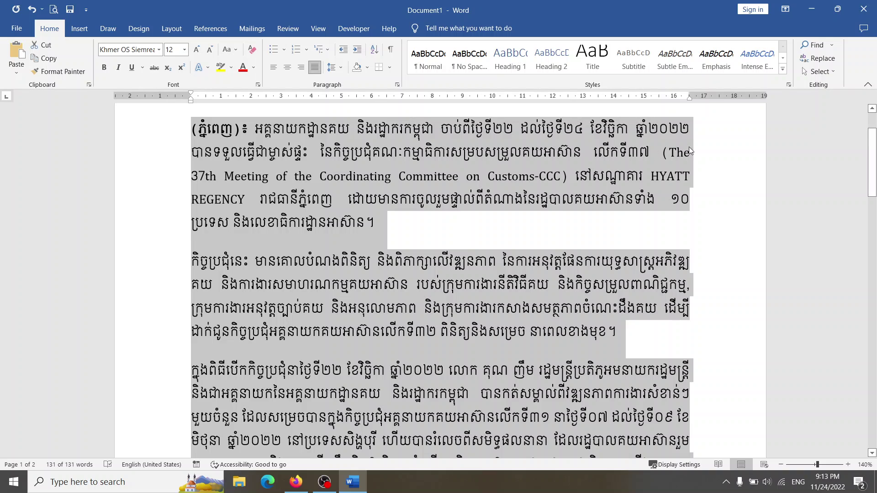
scroll(624, 237, "up", 2)
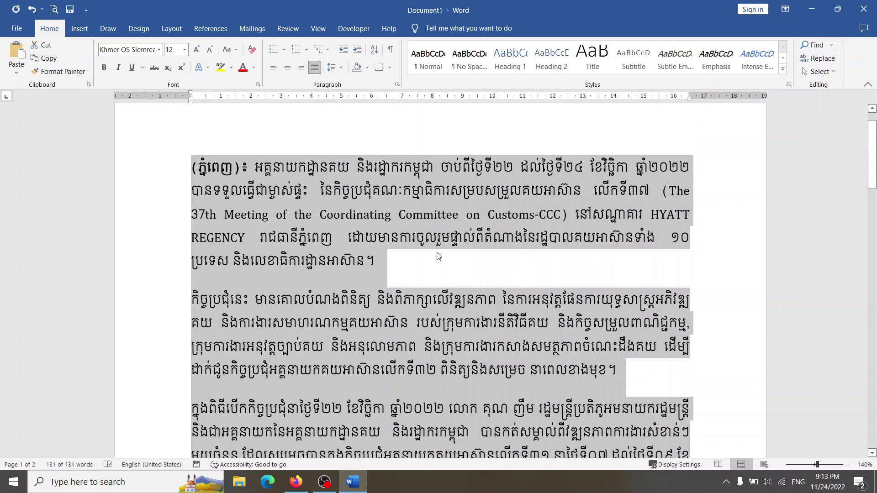
scroll(437, 256, "up", 1)
left_click(418, 248)
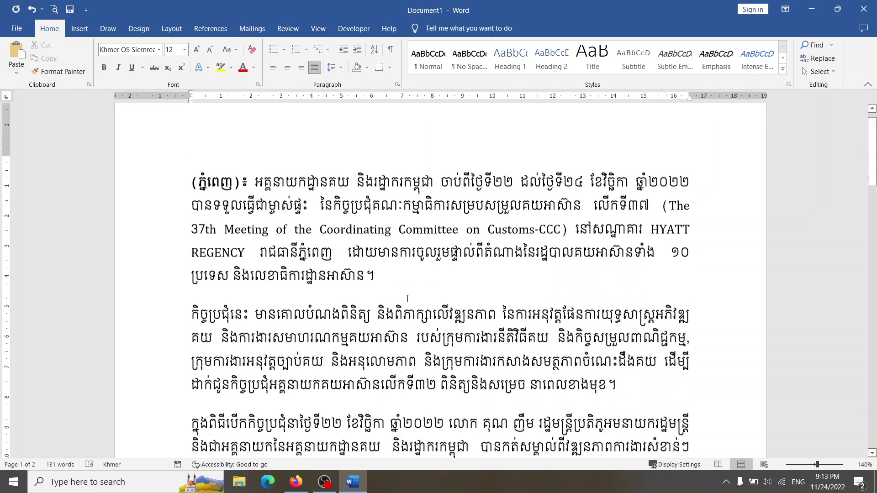
scroll(407, 299, "down", 1)
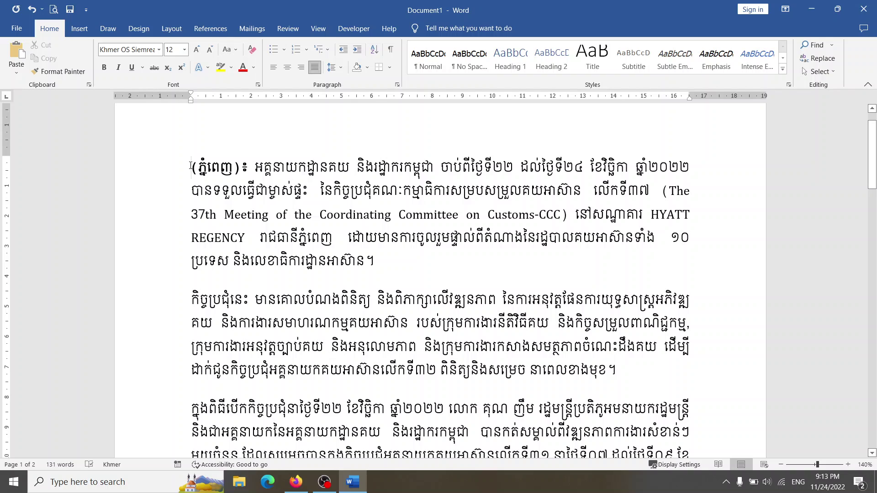
left_click_drag(191, 165, 233, 158)
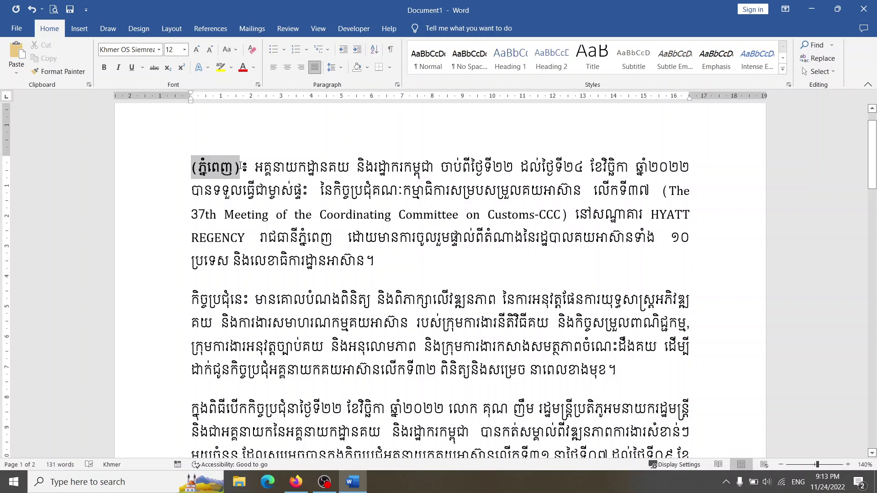
left_click_drag(245, 162, 244, 161)
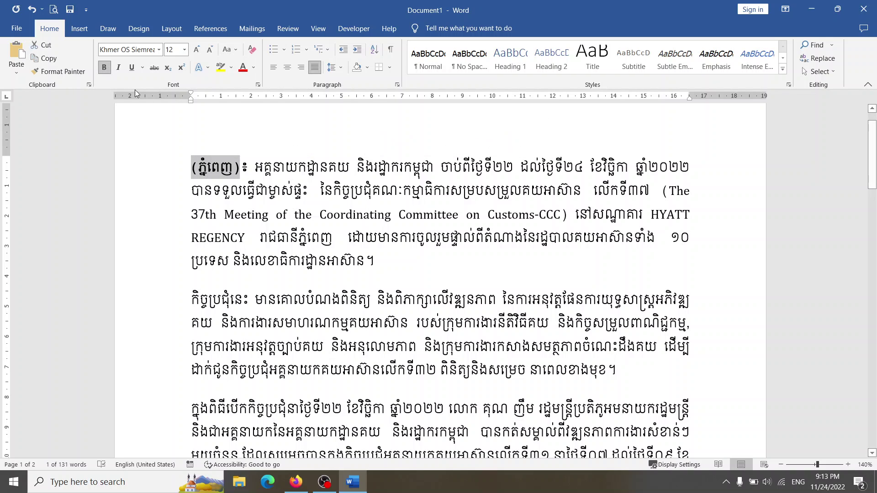
left_click(108, 65)
left_click(106, 68)
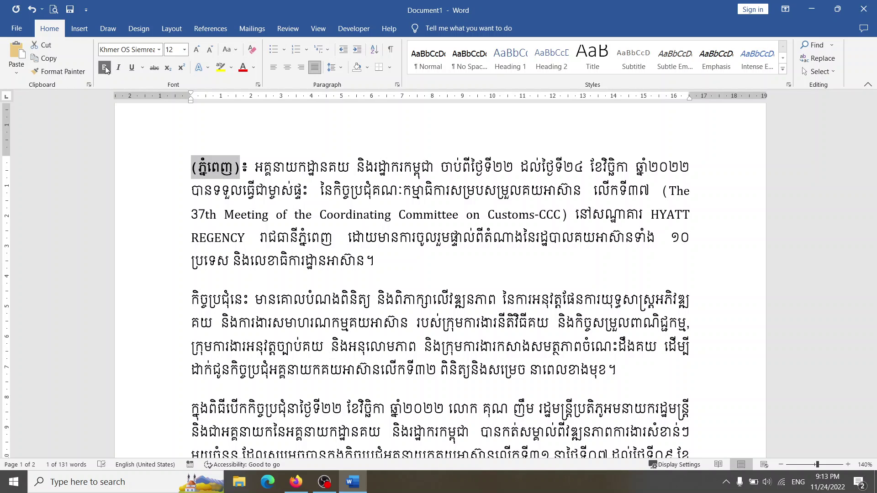
scroll(232, 175, "down", 3)
scroll(232, 174, "down", 1)
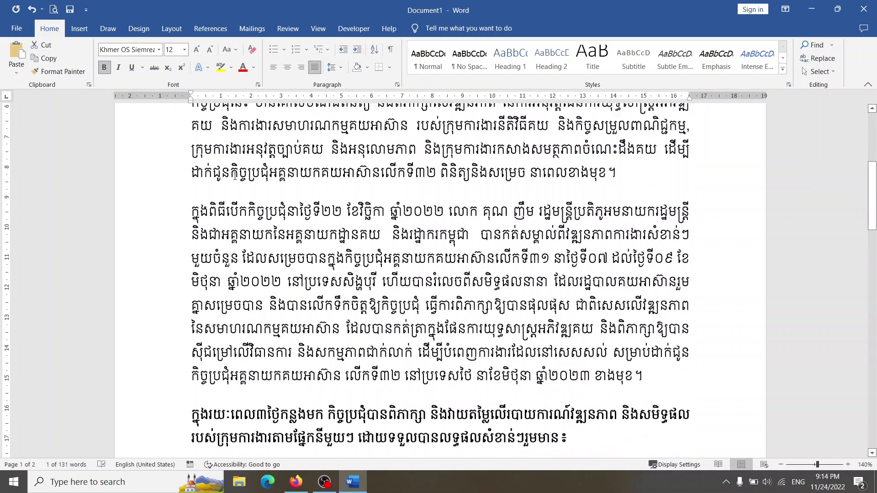
scroll(242, 176, "up", 5)
left_click(255, 176)
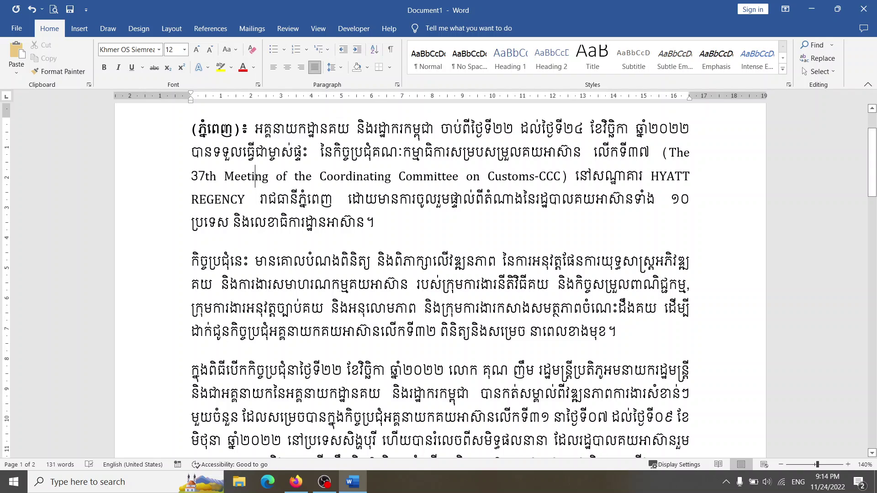
left_click(220, 129)
Step: Use Format Painter to copy the bold dateline's formatting onto the ក្នុងរយៈពេល paragraph
left_click(77, 73)
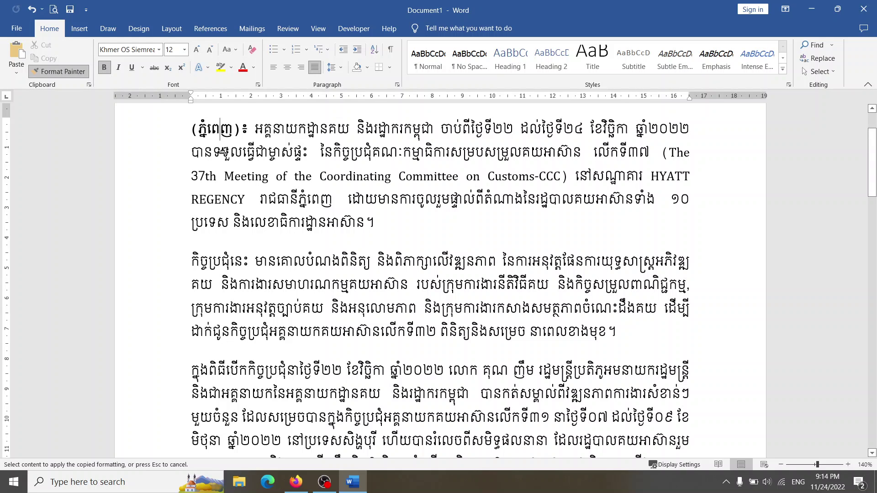
scroll(223, 194, "down", 3)
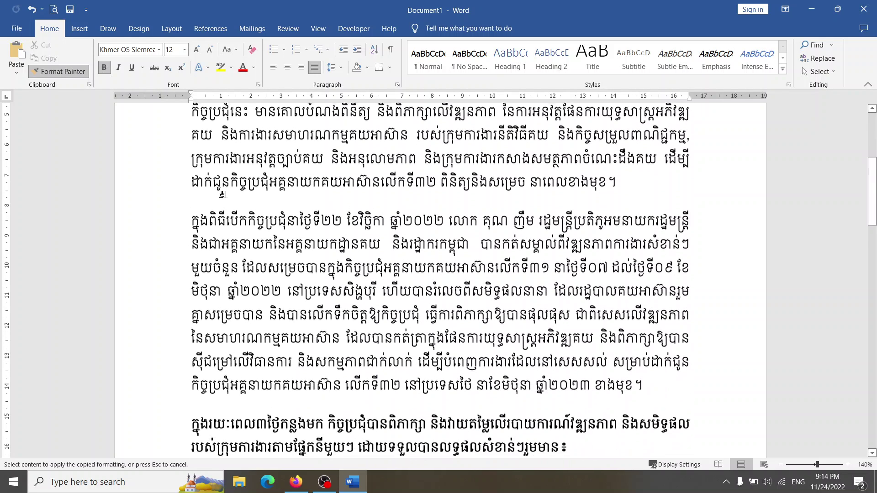
scroll(222, 195, "down", 4)
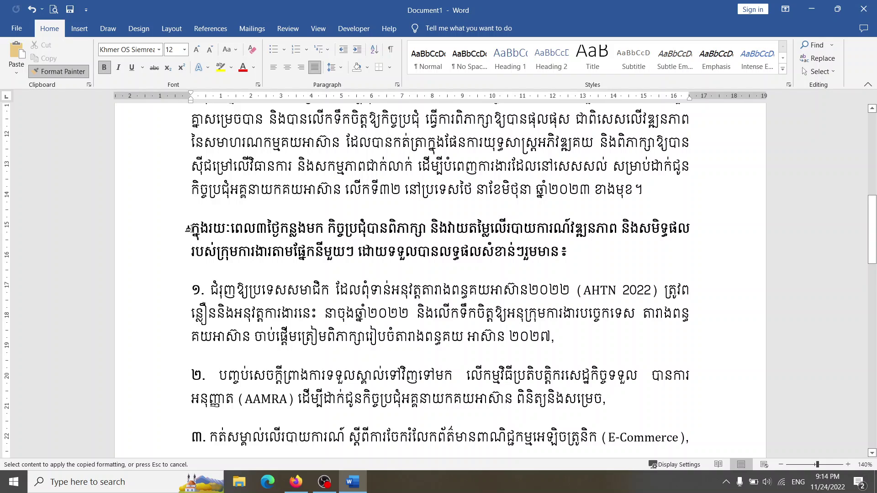
left_click_drag(188, 229, 572, 255)
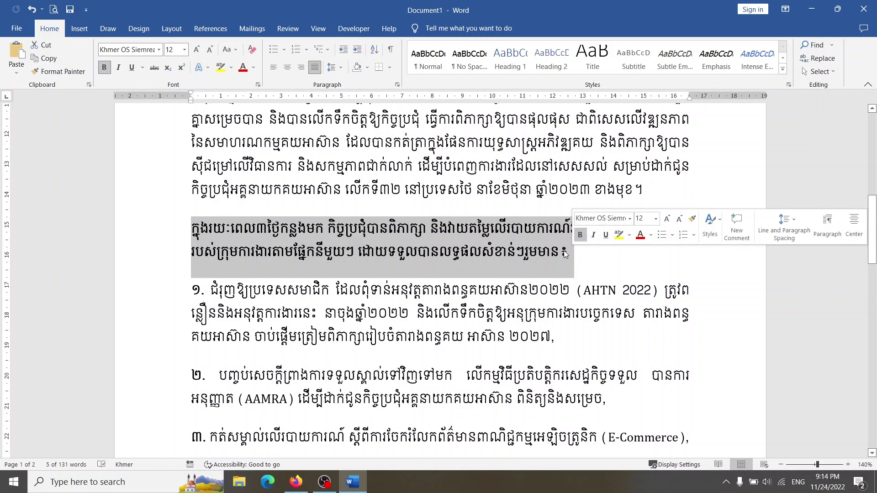
left_click(419, 255)
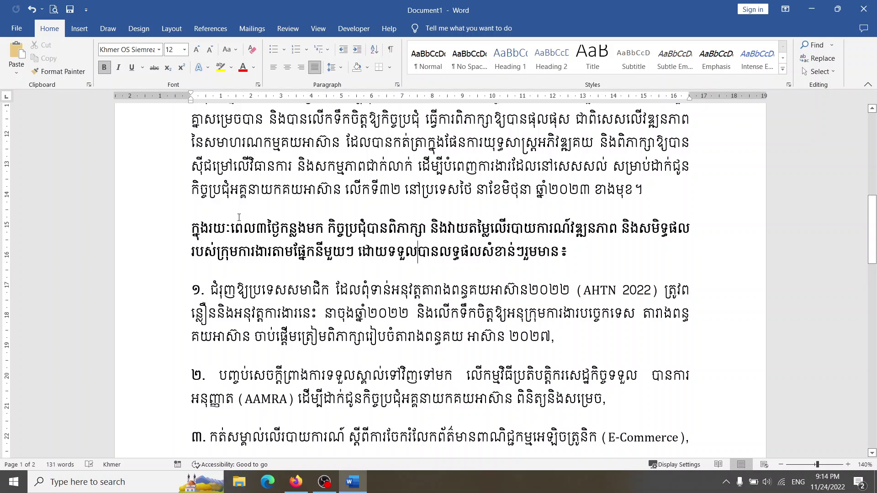
Step: Pick up the ក្នុងរយៈពេល paragraph's formatting with Format Painter
left_click(60, 72)
scroll(271, 197, "up", 1)
scroll(263, 194, "up", 2)
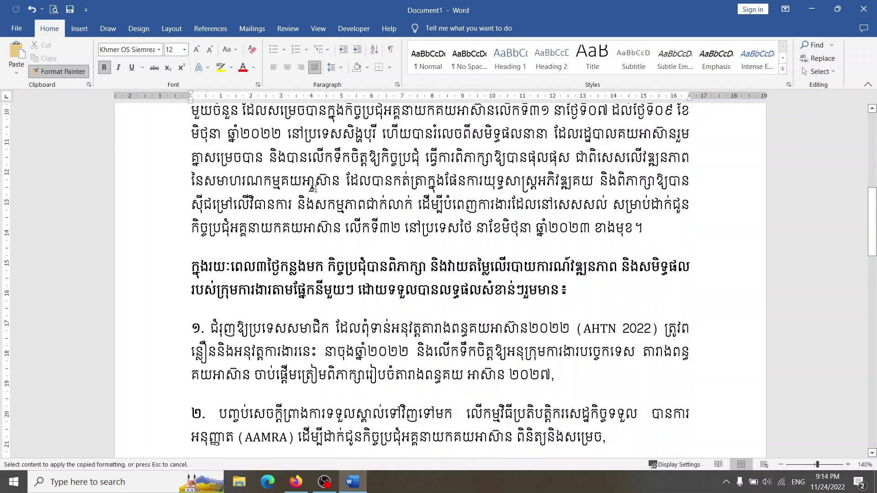
scroll(254, 191, "up", 2)
Step: Paint the bold ក្នុងរយៈពេល paragraph's formatting onto the ក្នុងពិធីបើក paragraph's opening phrase
left_click_drag(191, 215, 437, 216)
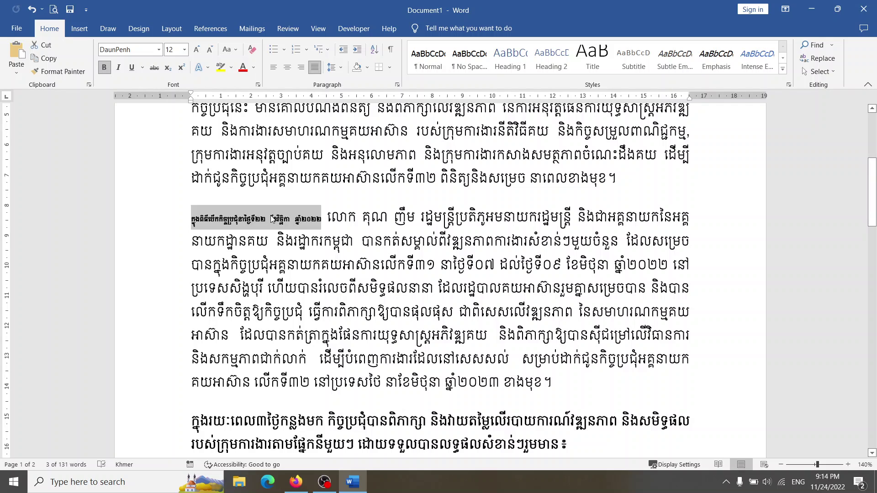
scroll(301, 340, "down", 3)
left_click(301, 340)
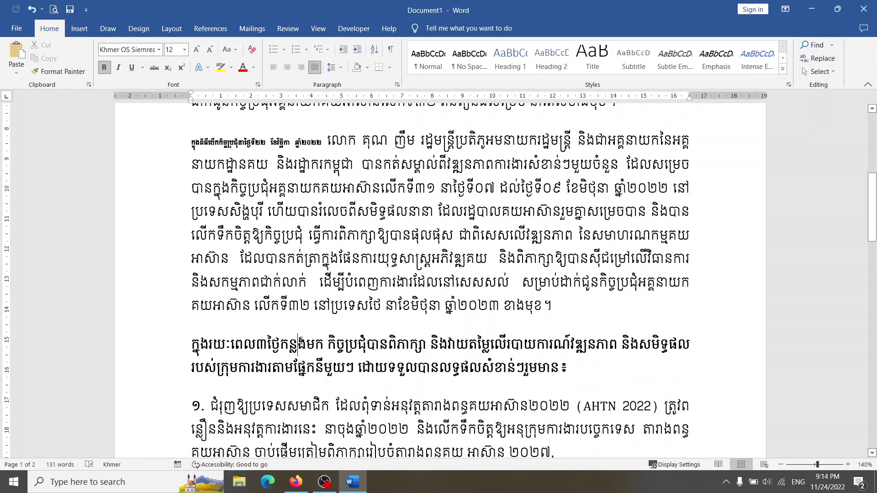
left_click(195, 139)
left_click(280, 344)
left_click(60, 72)
left_click(79, 73)
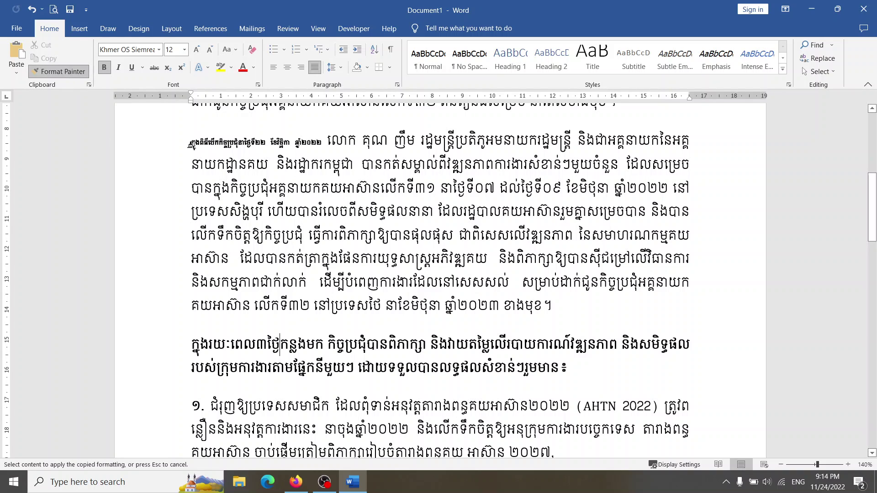
left_click_drag(190, 143, 314, 147)
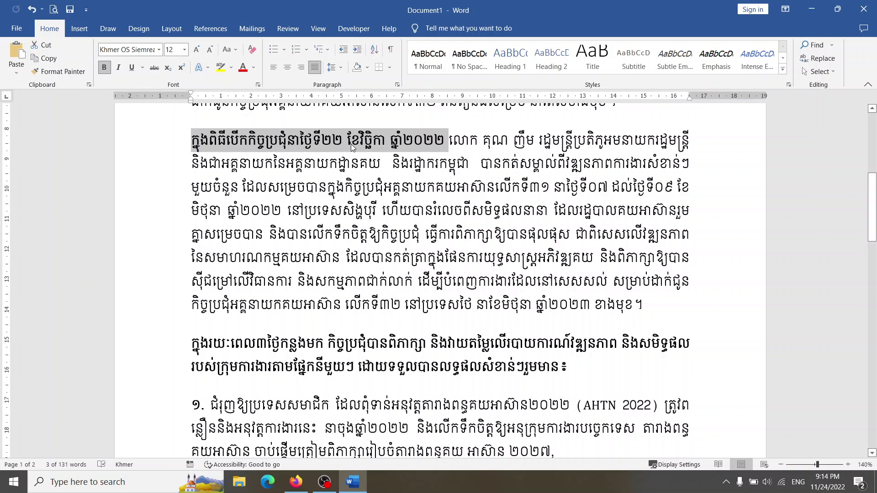
left_click(358, 344)
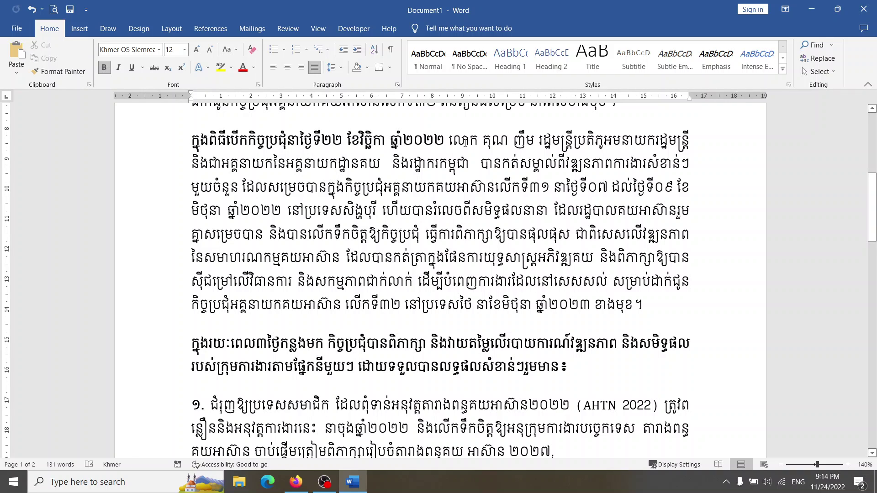
left_click(33, 10)
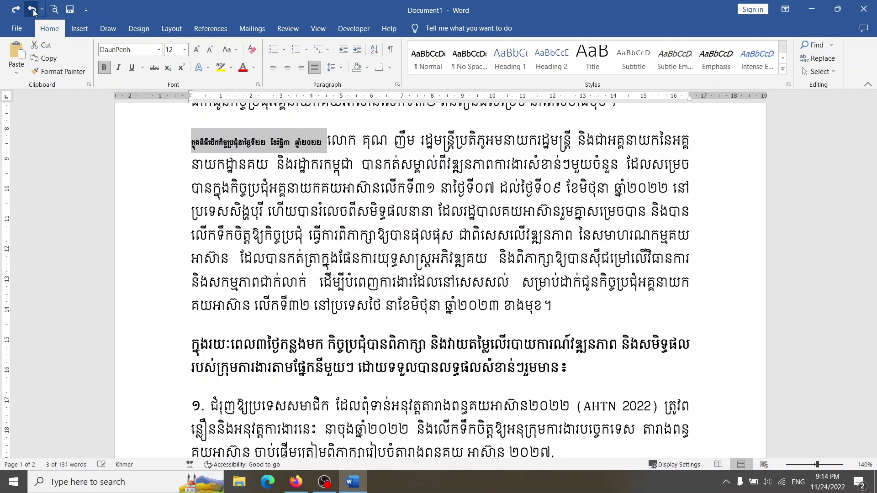
left_click(18, 10)
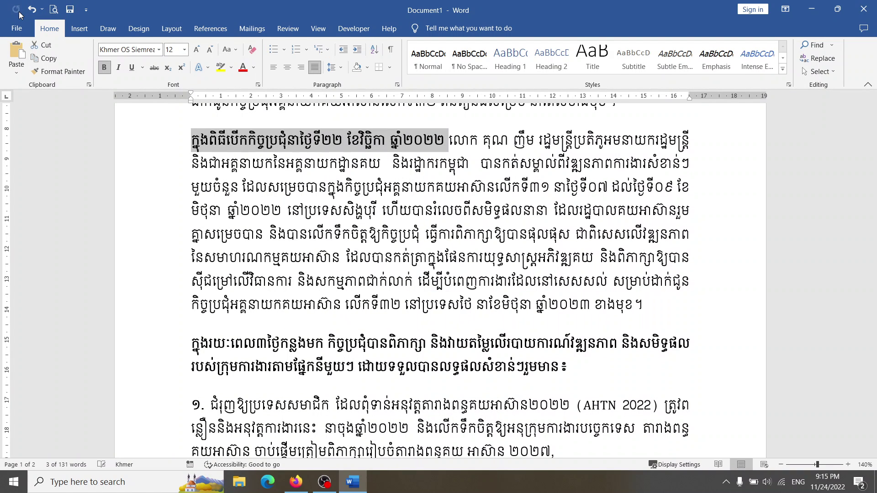